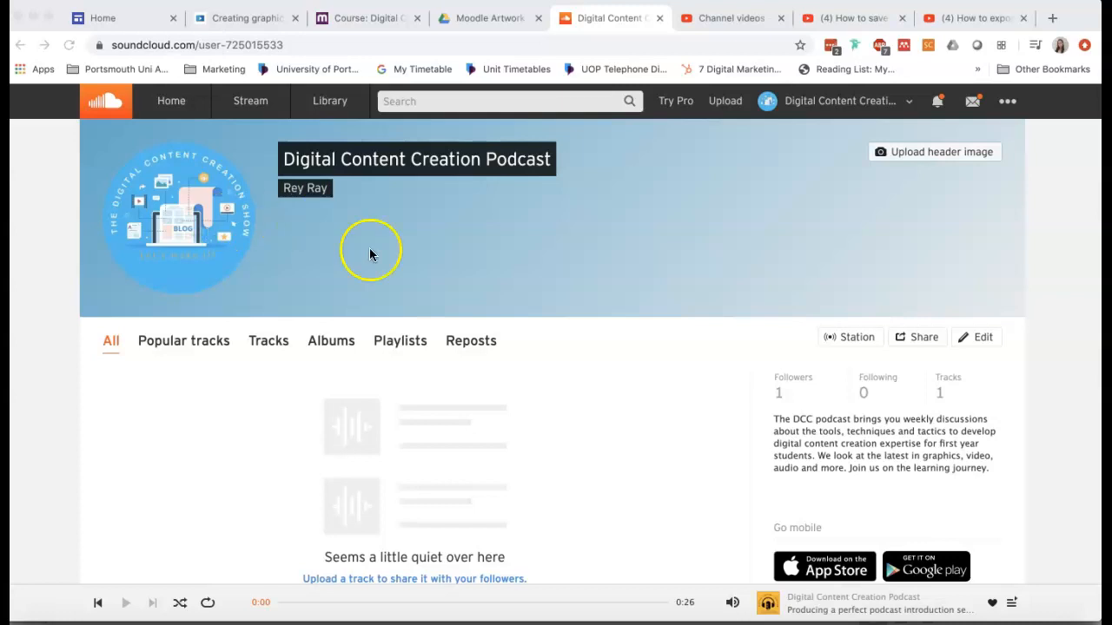
Open the upload page from the empty track list on the podcast profile.
scroll(483, 344, down, 2)
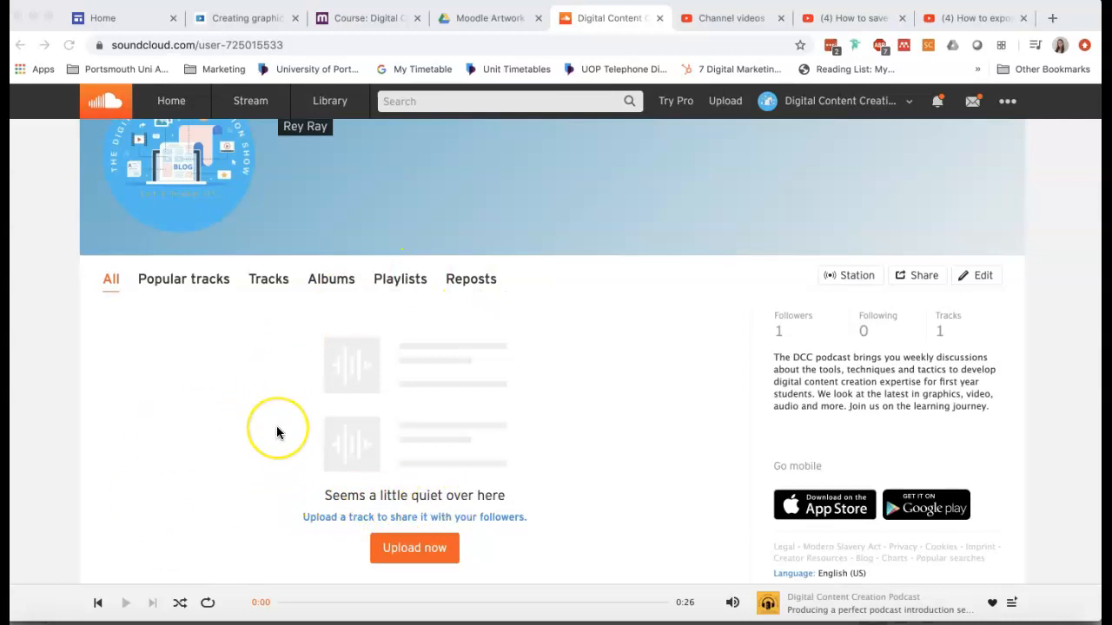
scroll(276, 432, up, 1)
scroll(276, 433, down, 2)
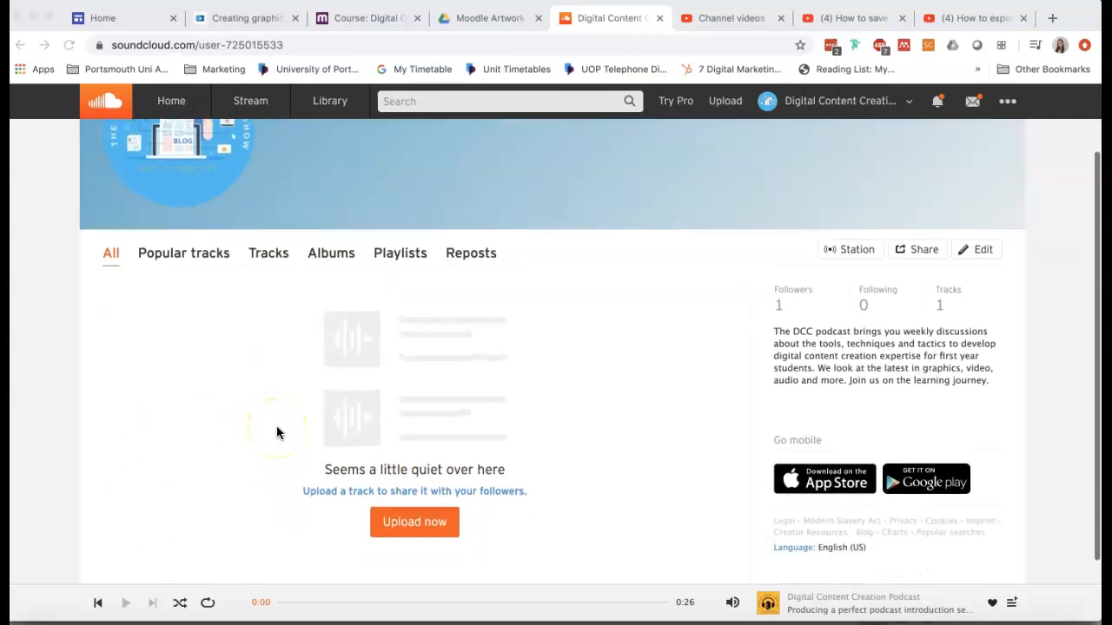
click(399, 528)
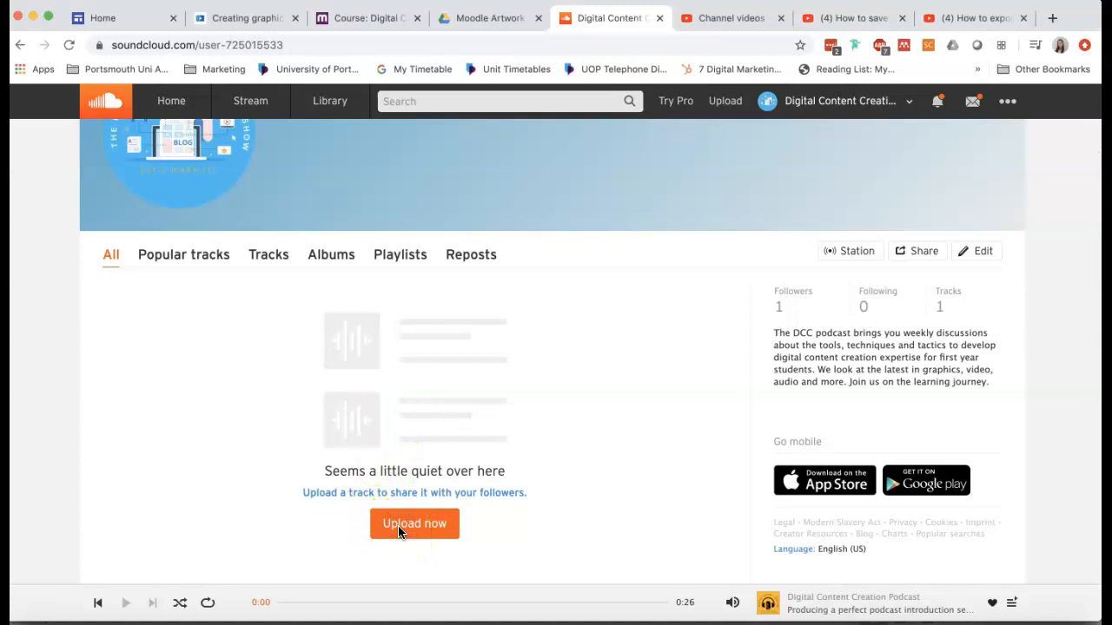
click(400, 530)
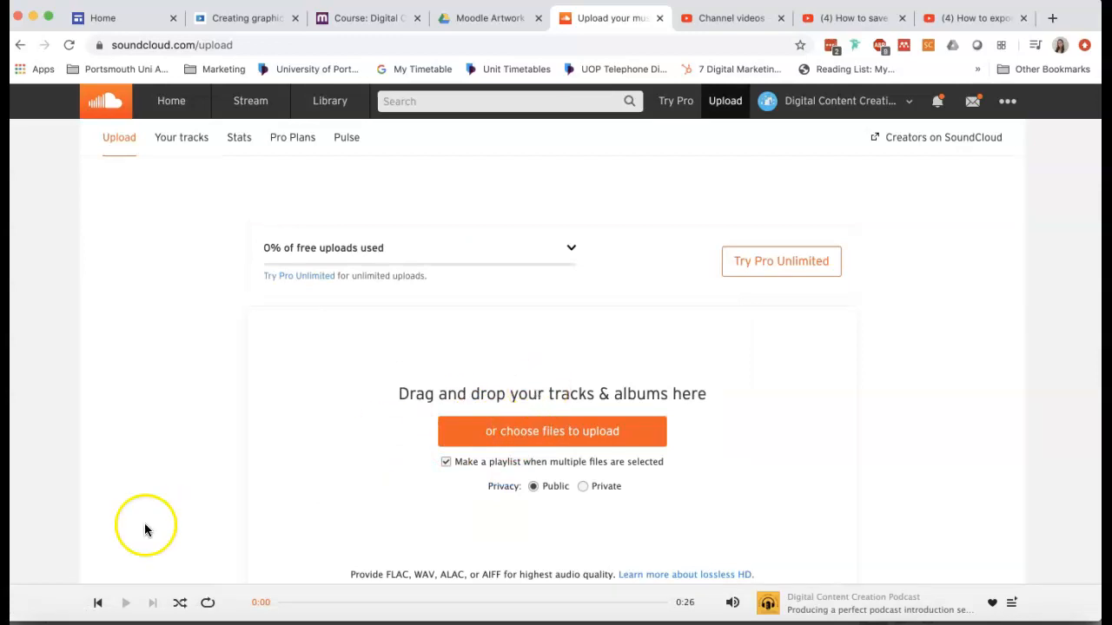
Upload the DCC Podcast Intro 2_mixdown.mp3 file from the DCC Podcast Intro folder in Finder.
click(44, 615)
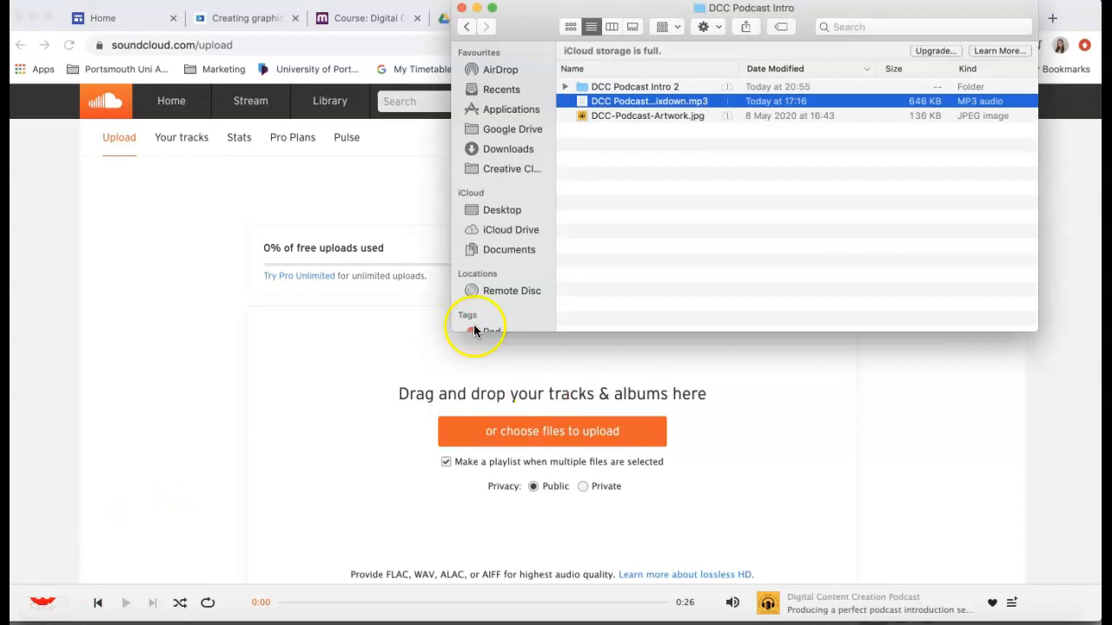
drag(544, 25, 603, 17)
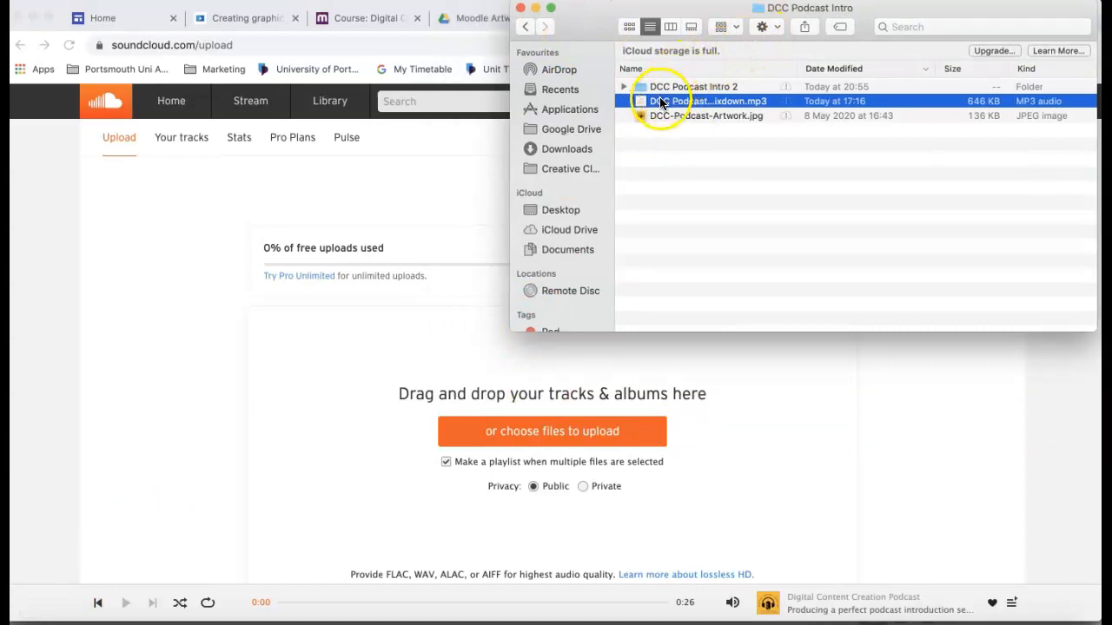
drag(654, 103, 403, 393)
scroll(402, 394, down, 1)
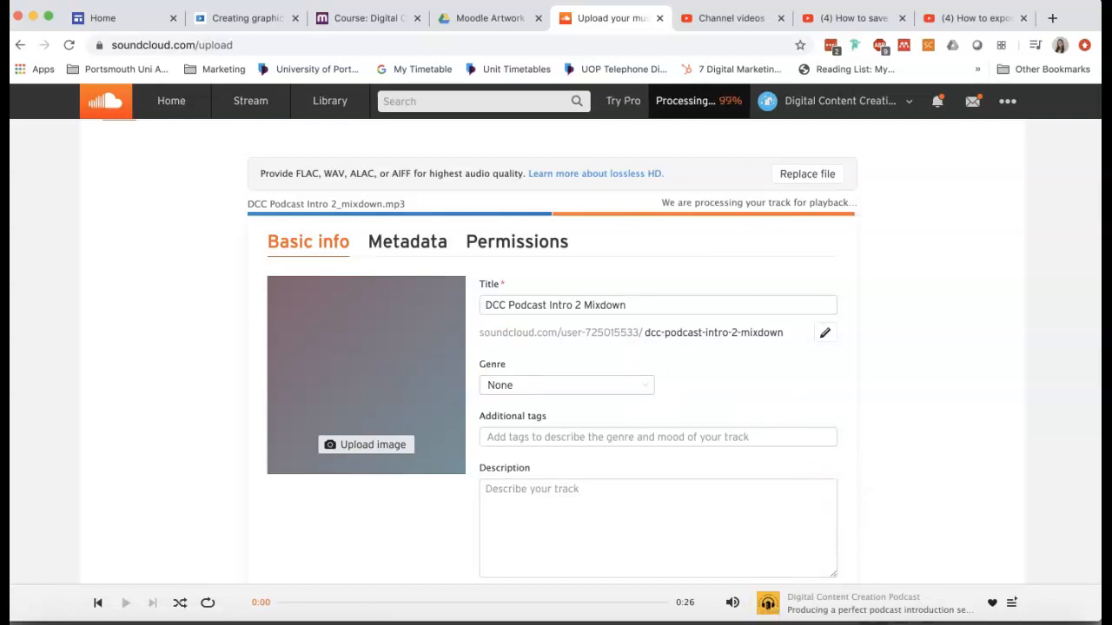
Switch to the Podcast Report Template in Word and copy the podcast episode title from the Podcast Show and Episode Details section.
click(737, 622)
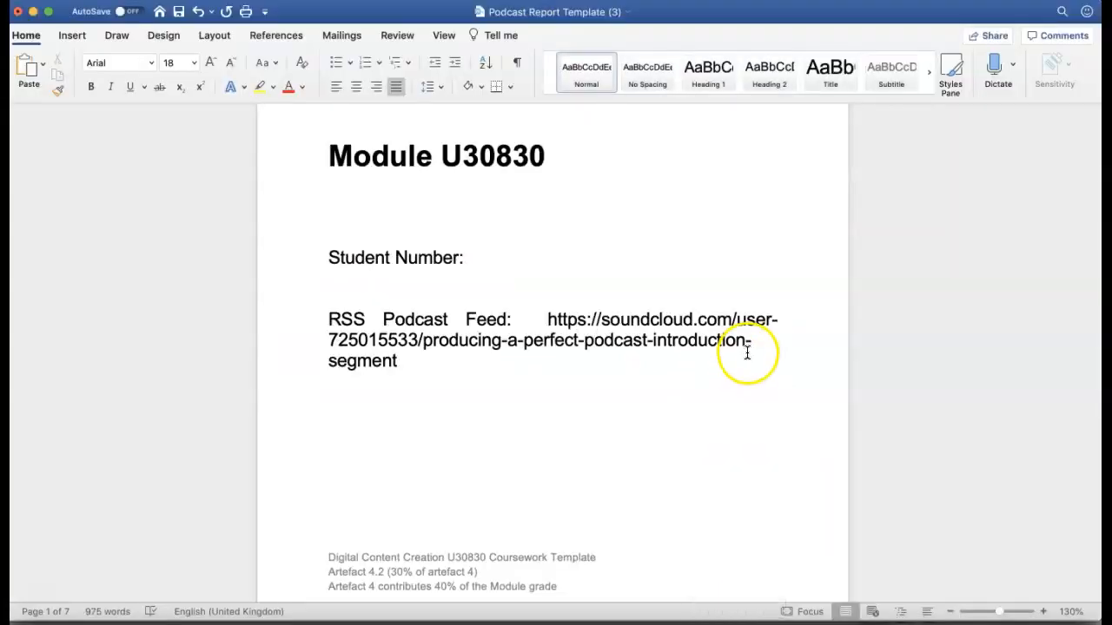
scroll(727, 430, down, 5)
scroll(727, 429, down, 5)
scroll(727, 429, up, 2)
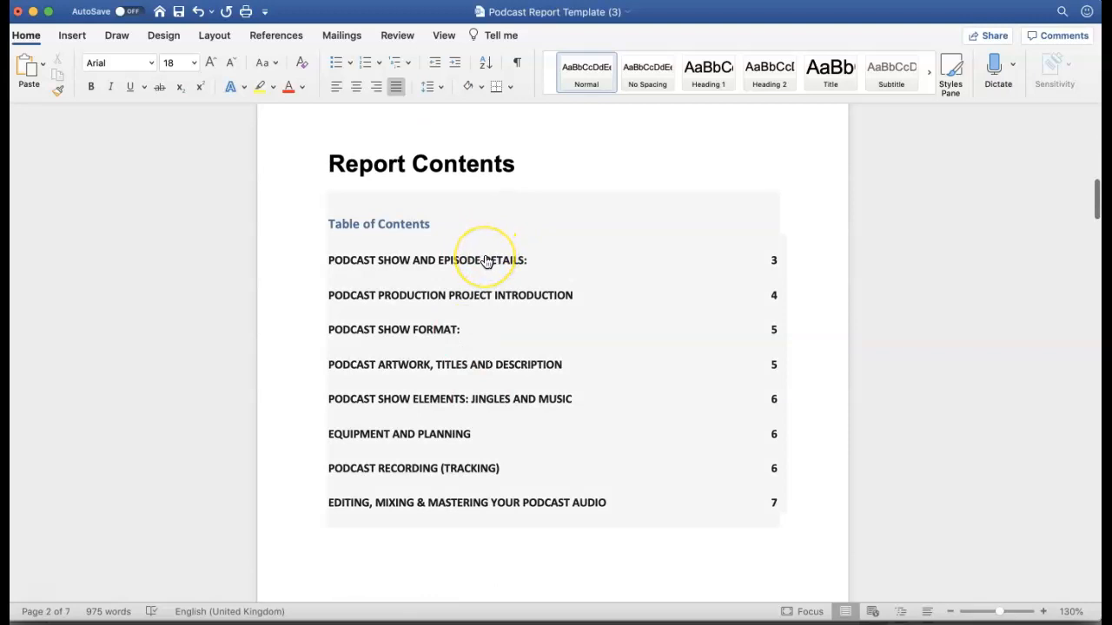
click(486, 260)
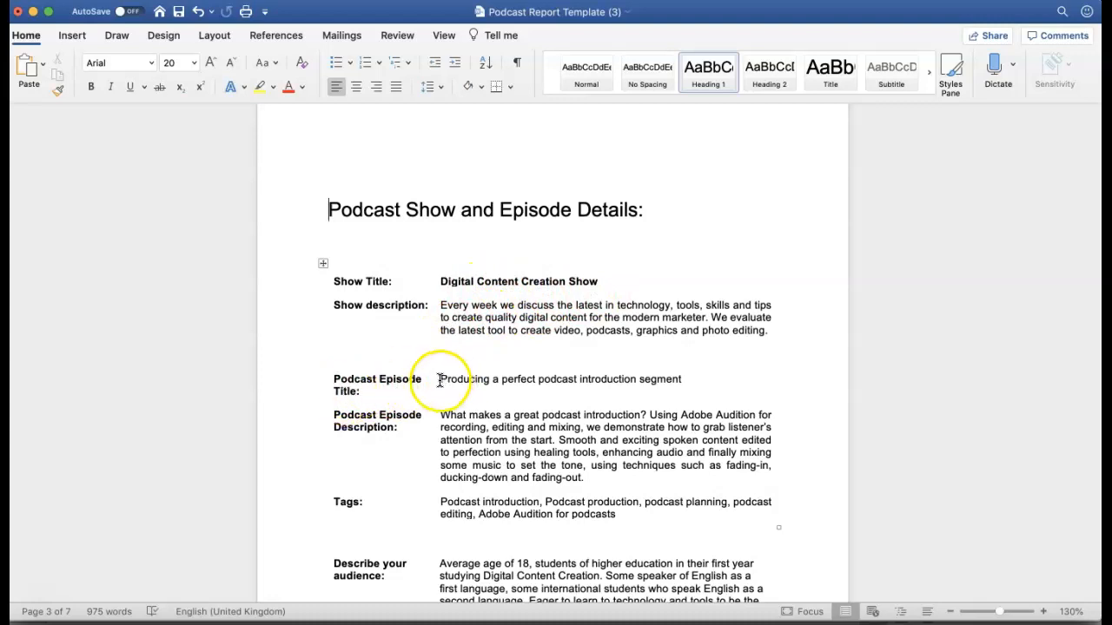
drag(441, 379, 685, 383)
key(super+c)
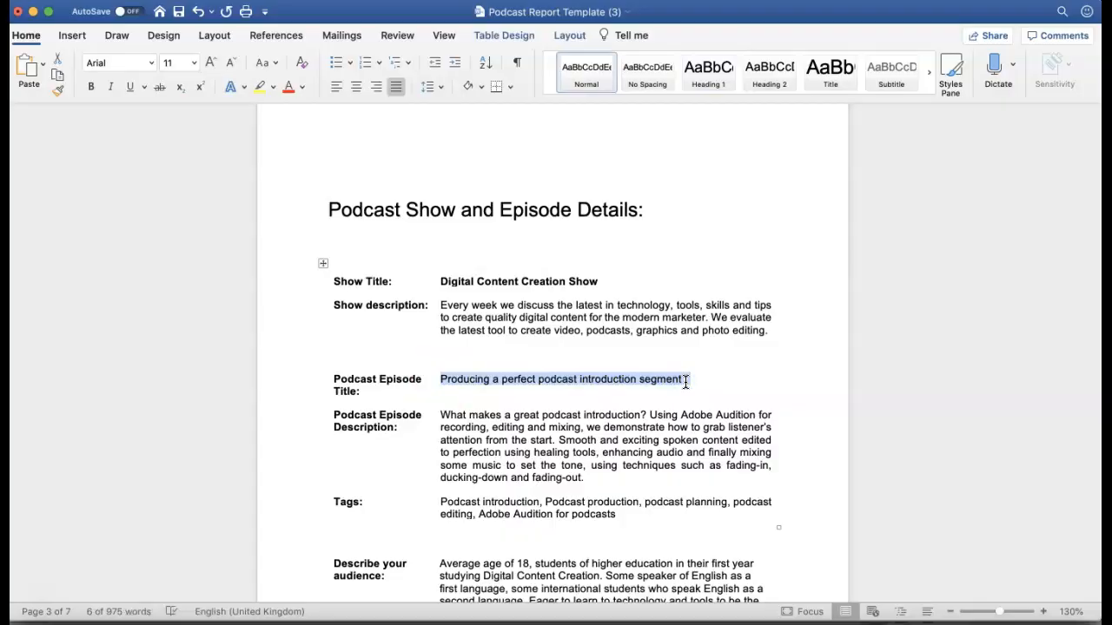
Return to SoundCloud in Chrome and replace the track title with "Producing a perfect podcast introduction segment".
key(super+Tab)
click(537, 303)
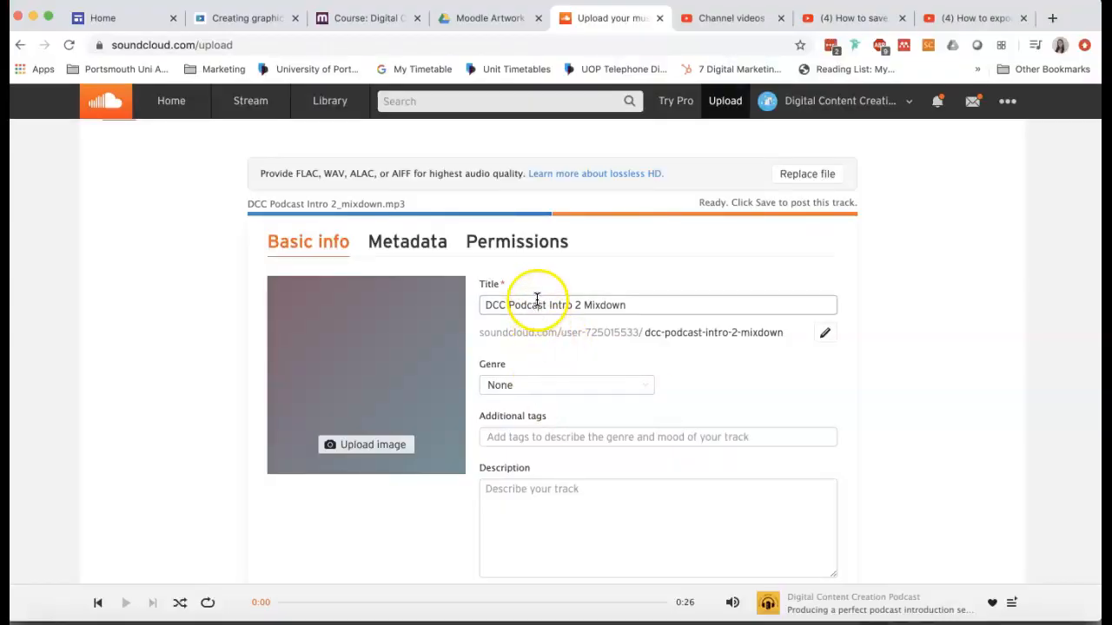
drag(632, 304, 439, 290)
key(super+v)
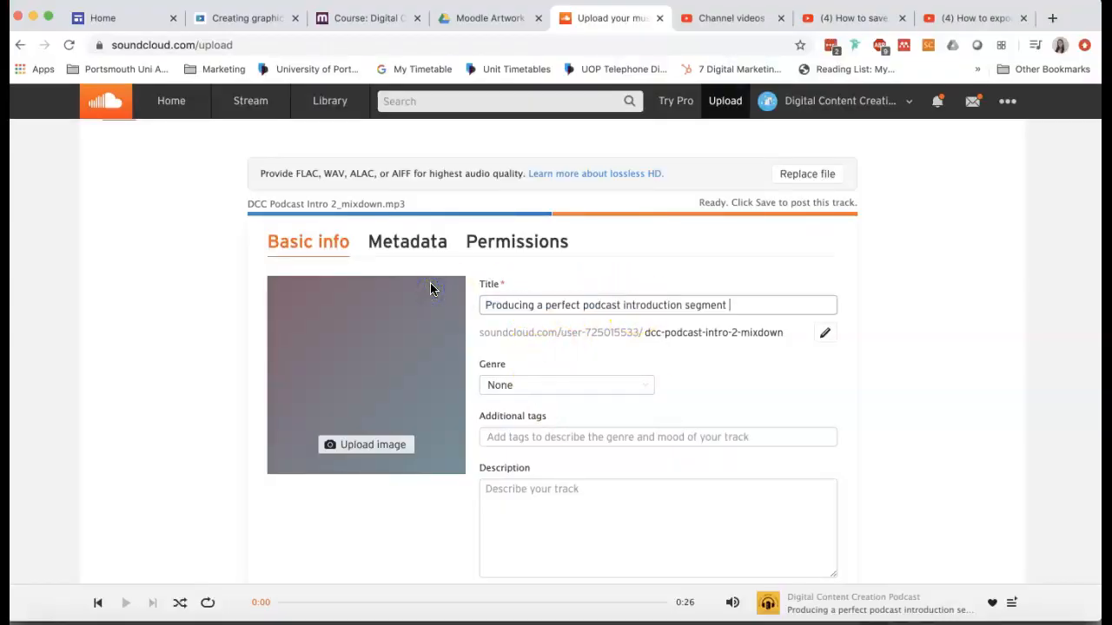
Set the track's genre to Learning from the audio categories.
click(648, 387)
scroll(571, 461, down, 3)
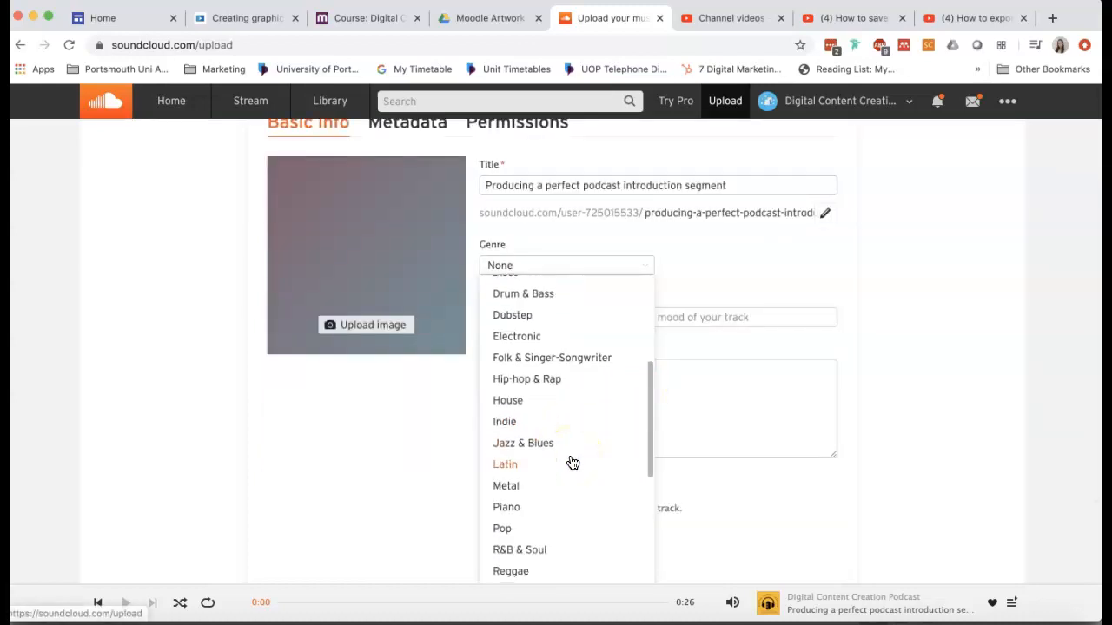
scroll(573, 462, down, 5)
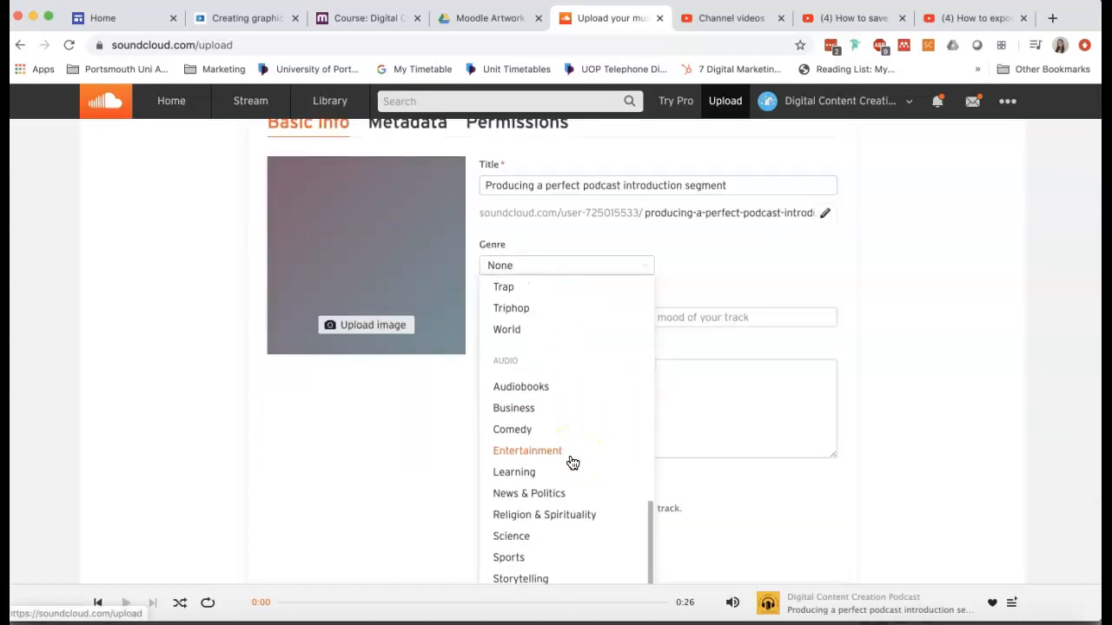
click(515, 477)
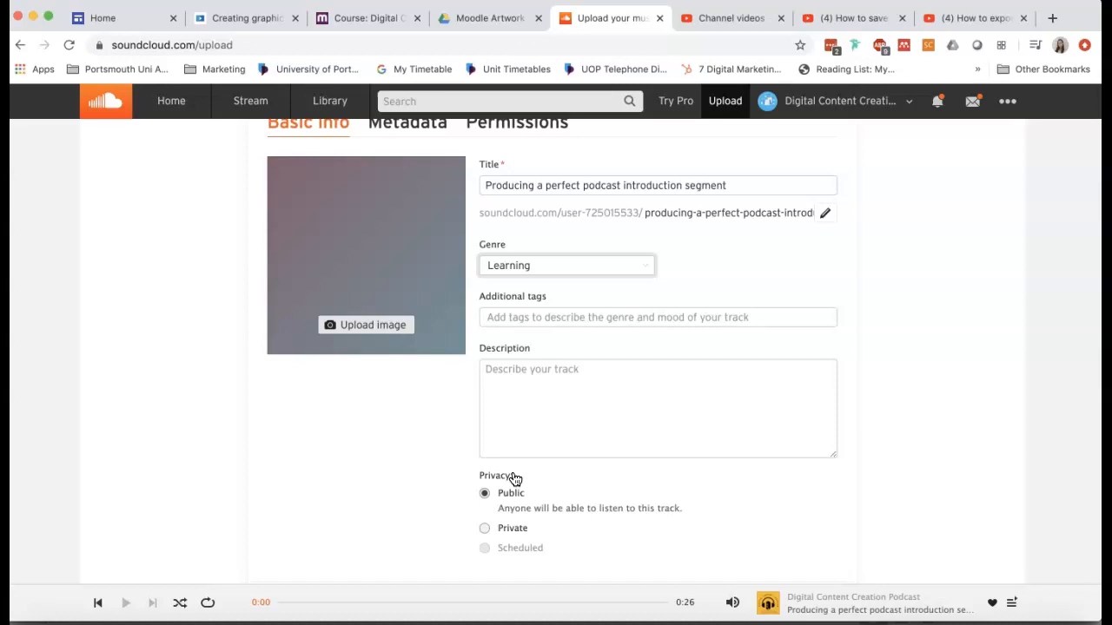
Copy the episode's full tag list, from "Podcast introduction" to "Adobe Audition for podcasts", from the Word report into the track's additional tags.
click(556, 321)
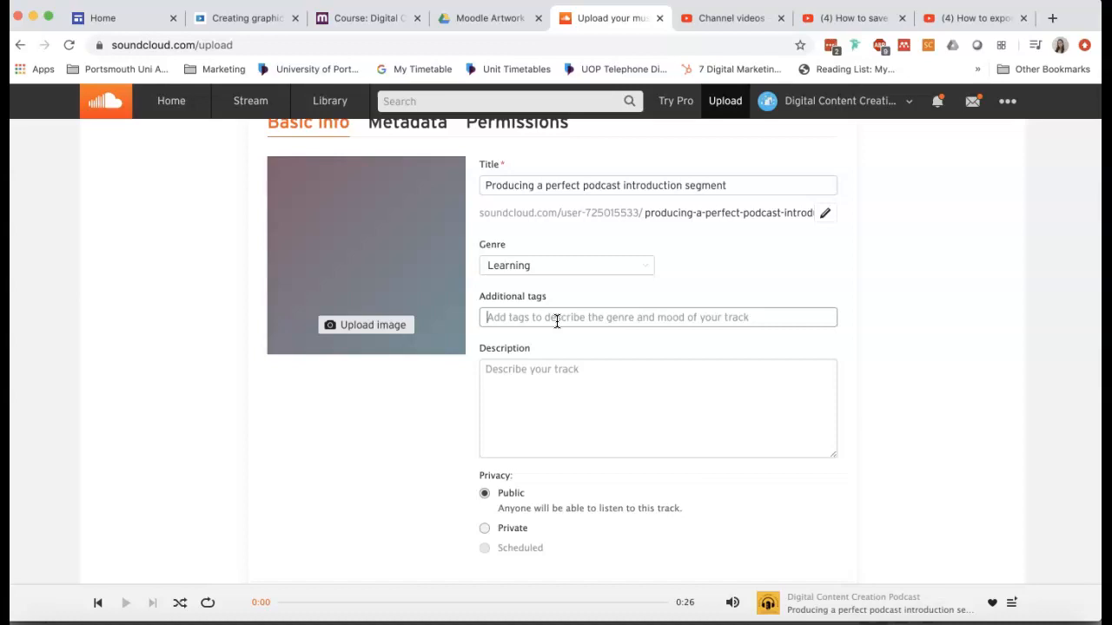
key(super+Tab)
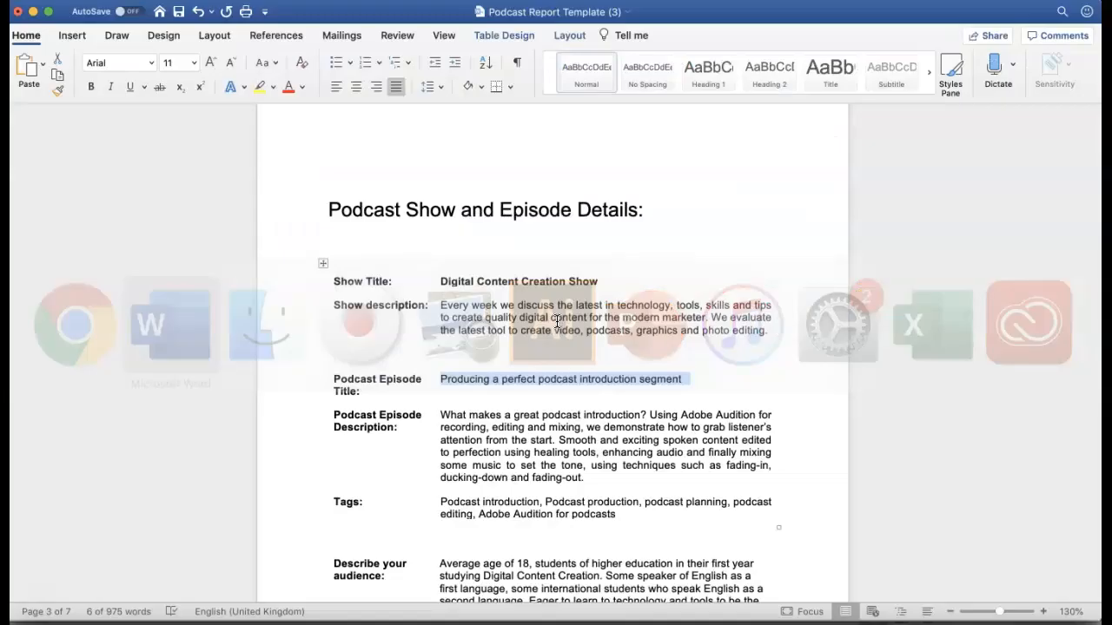
scroll(591, 441, down, 3)
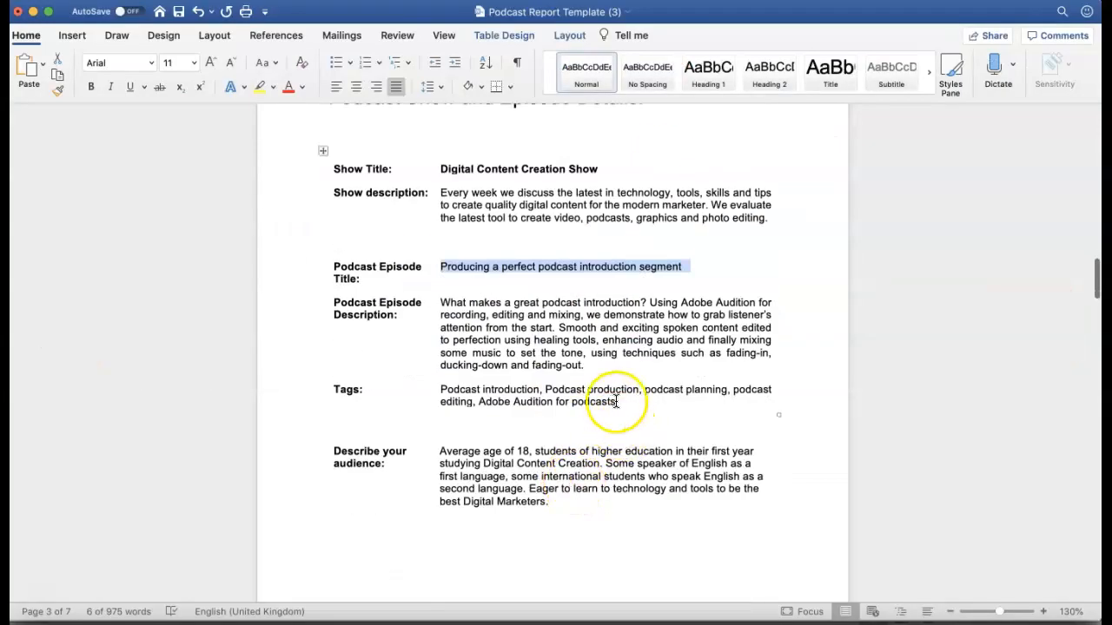
drag(615, 402, 441, 390)
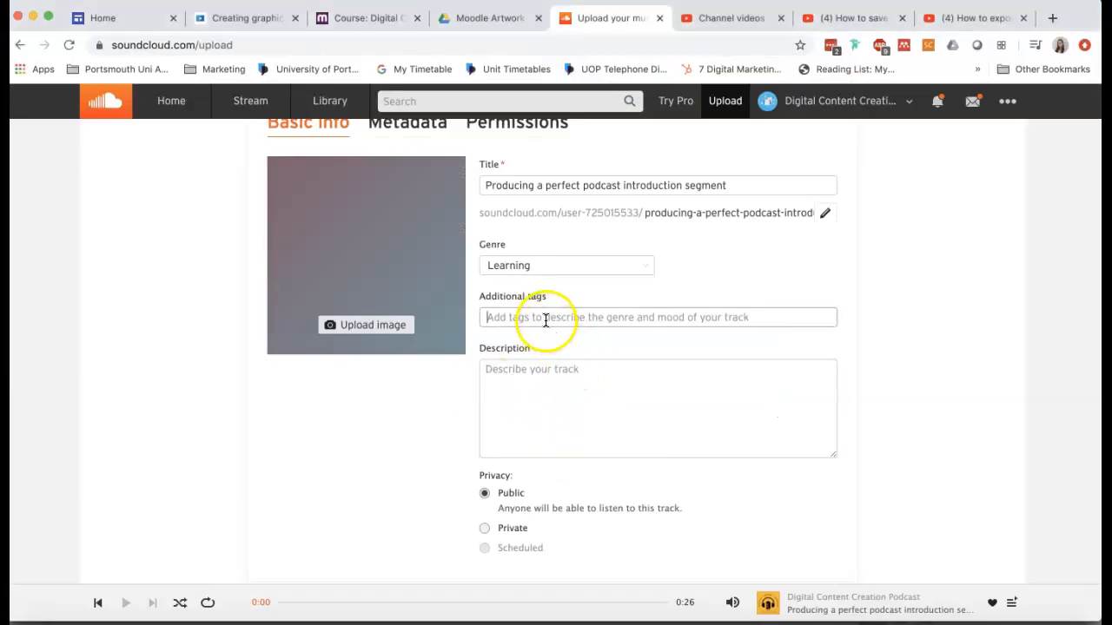
click(546, 320)
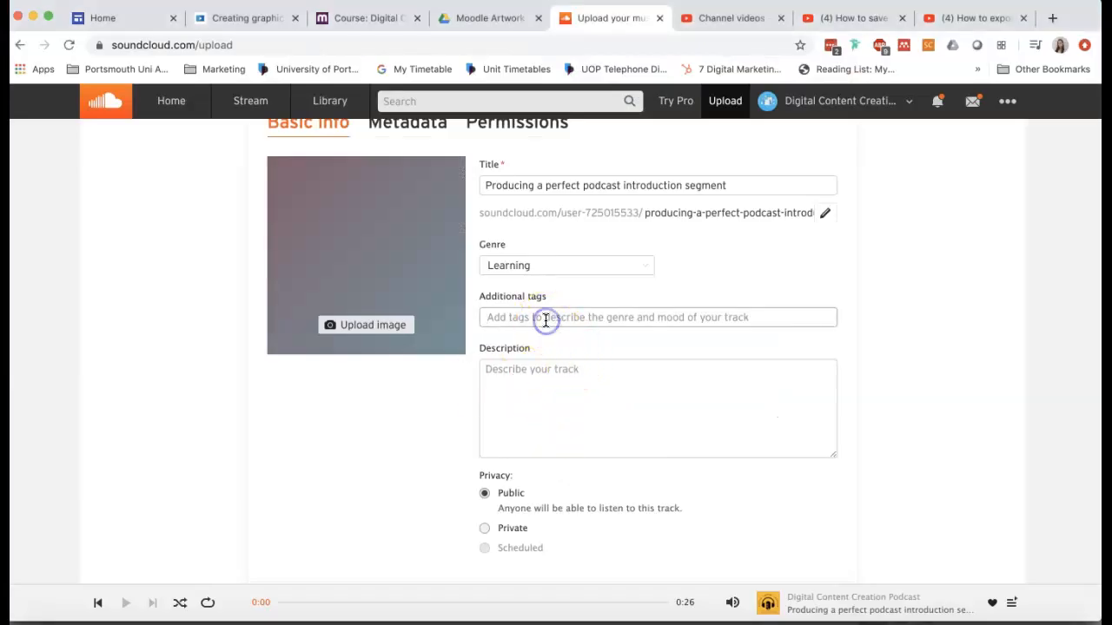
key(super+v)
Copy the podcast episode description, beginning "What makes a great podcast introduction?", from the Word report into the track's description.
click(574, 409)
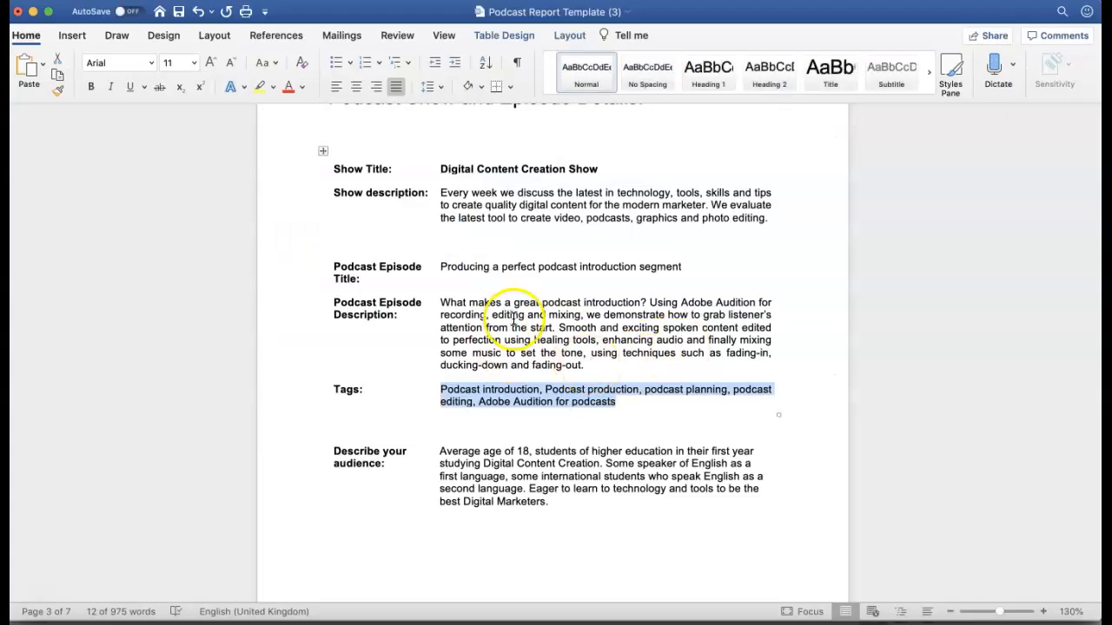
click(553, 328)
drag(587, 363, 447, 306)
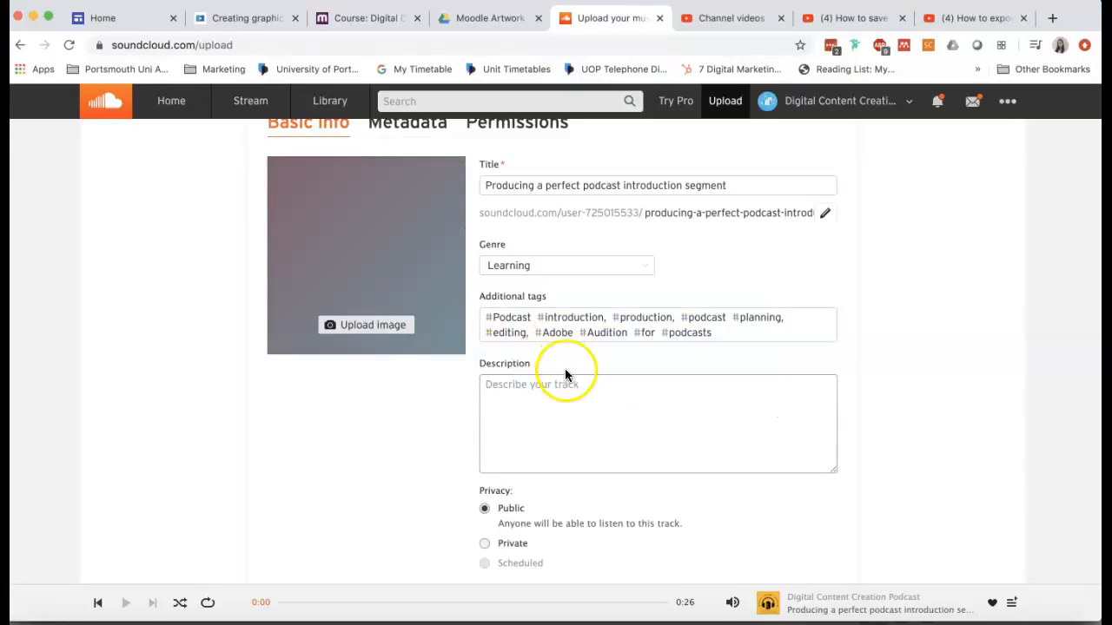
click(559, 396)
key(super+v)
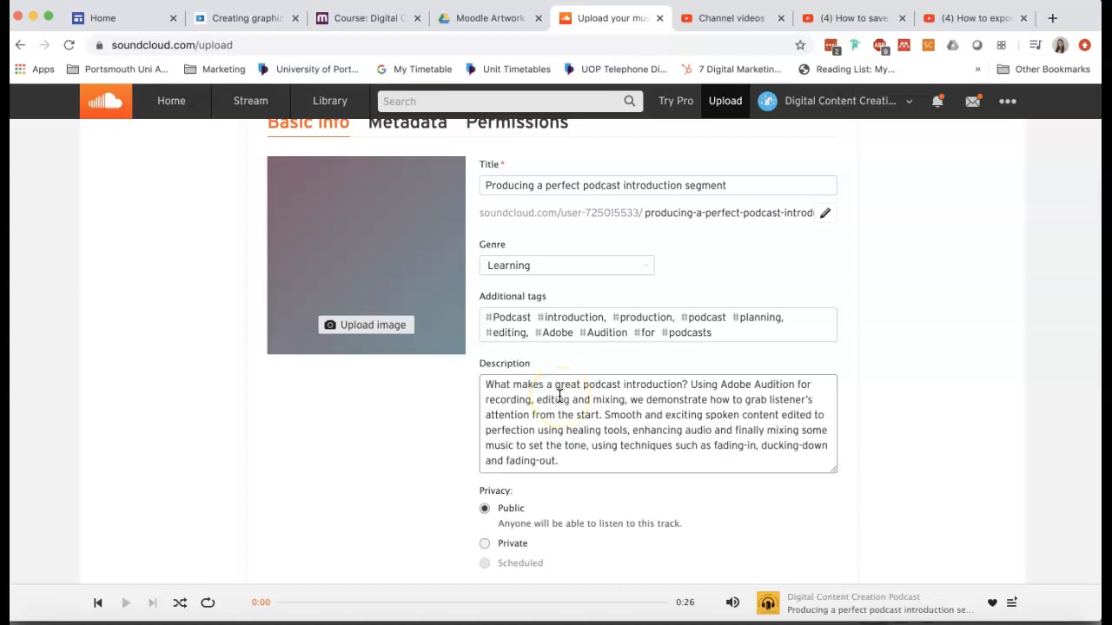
Add DCC-Podcast.jpg from the PODCAST ARTWORK folder as the track's image.
scroll(559, 396, up, 2)
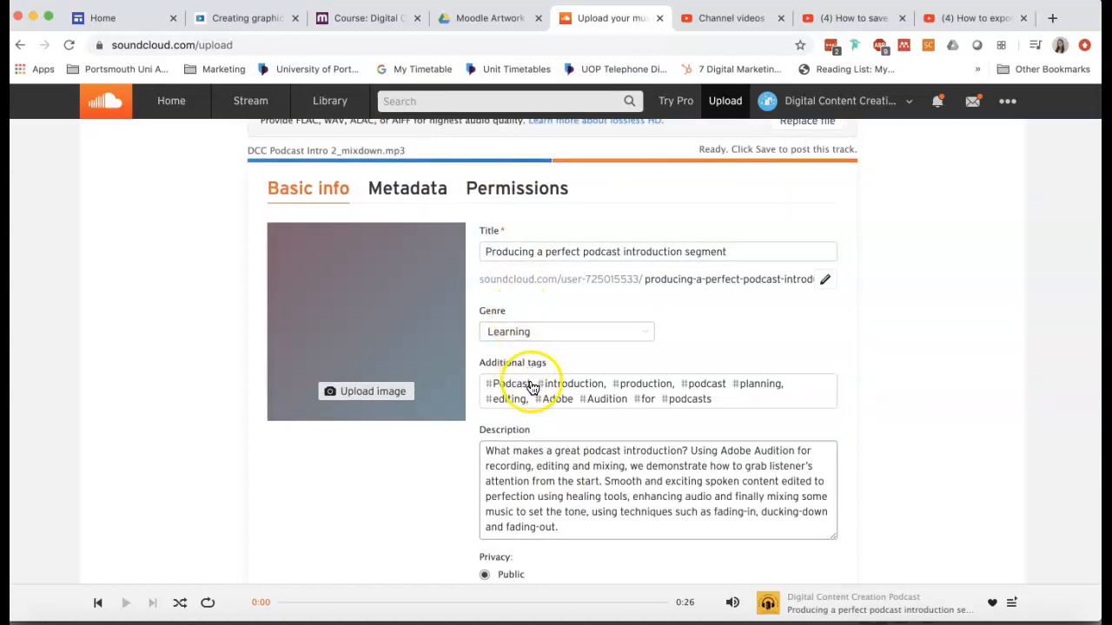
text(.)
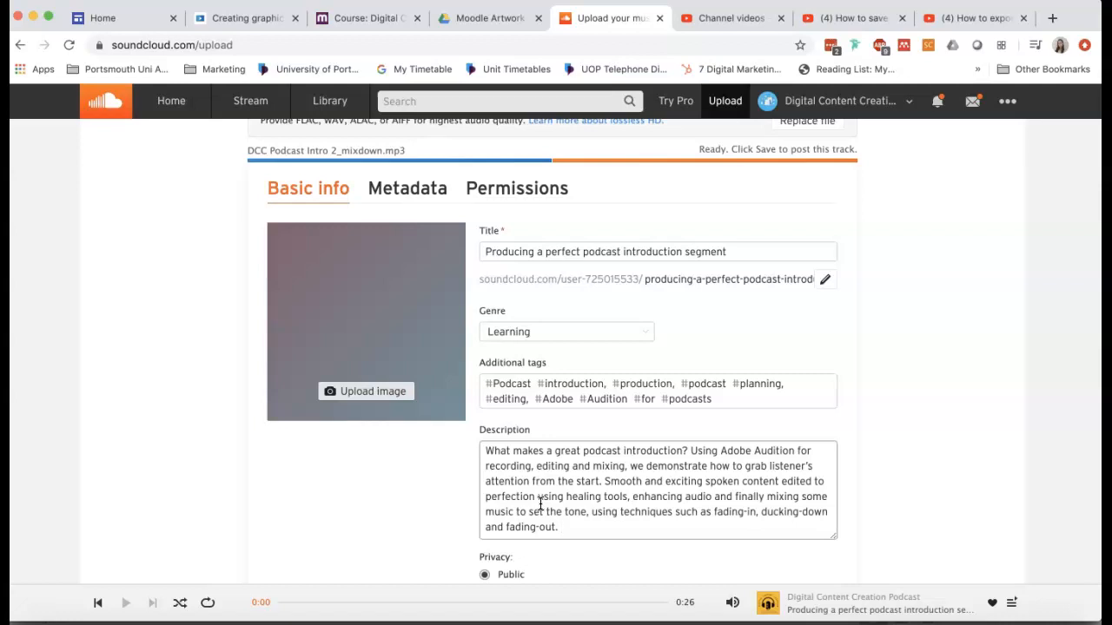
click(363, 393)
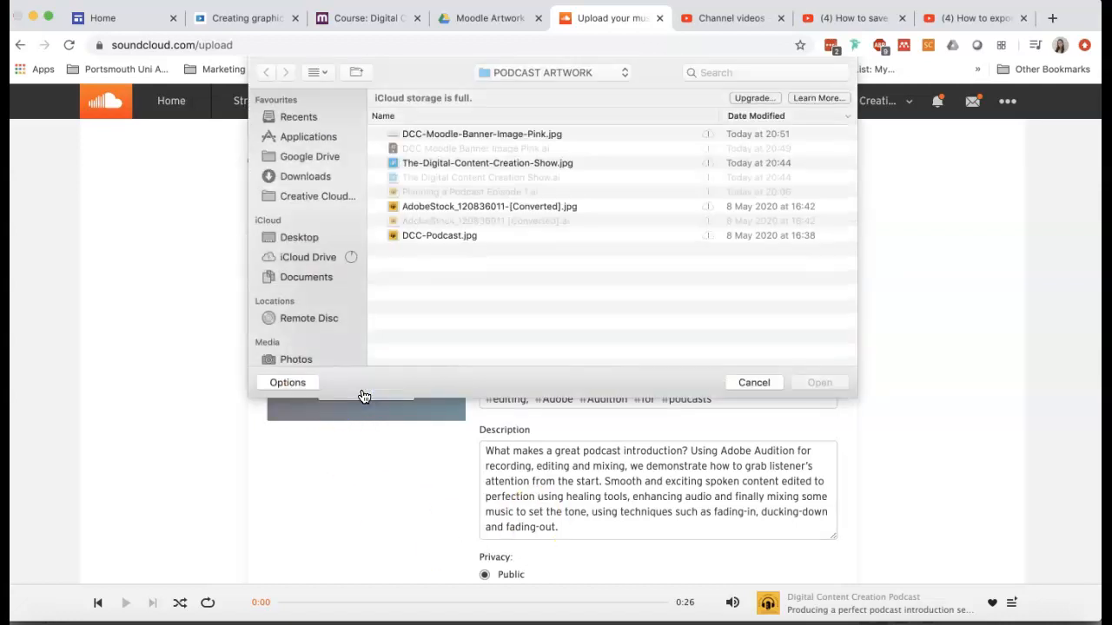
click(457, 239)
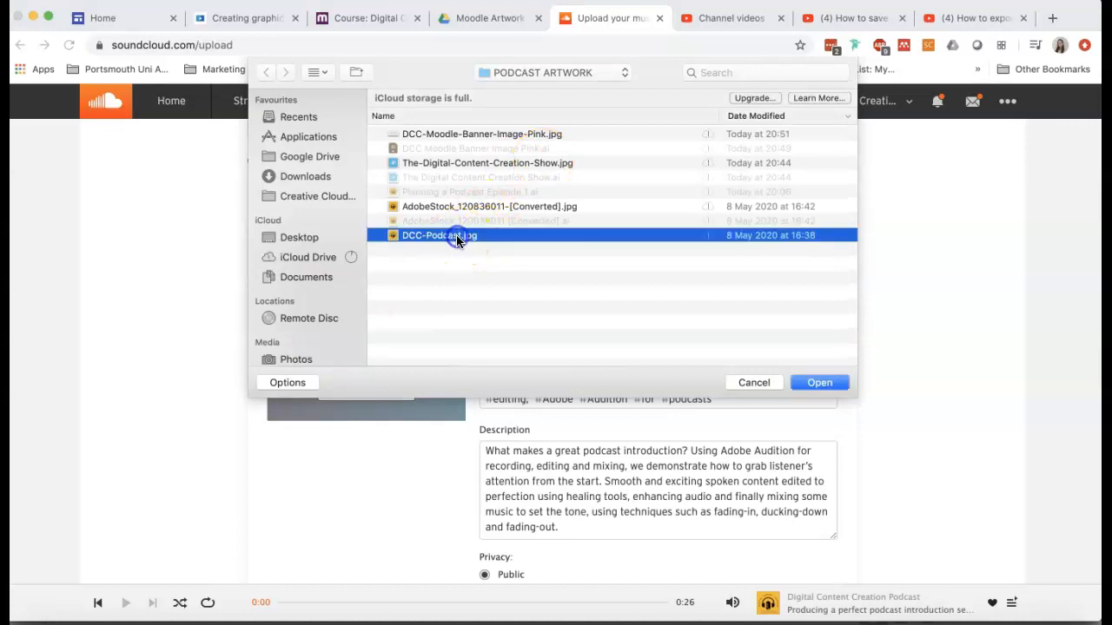
click(816, 382)
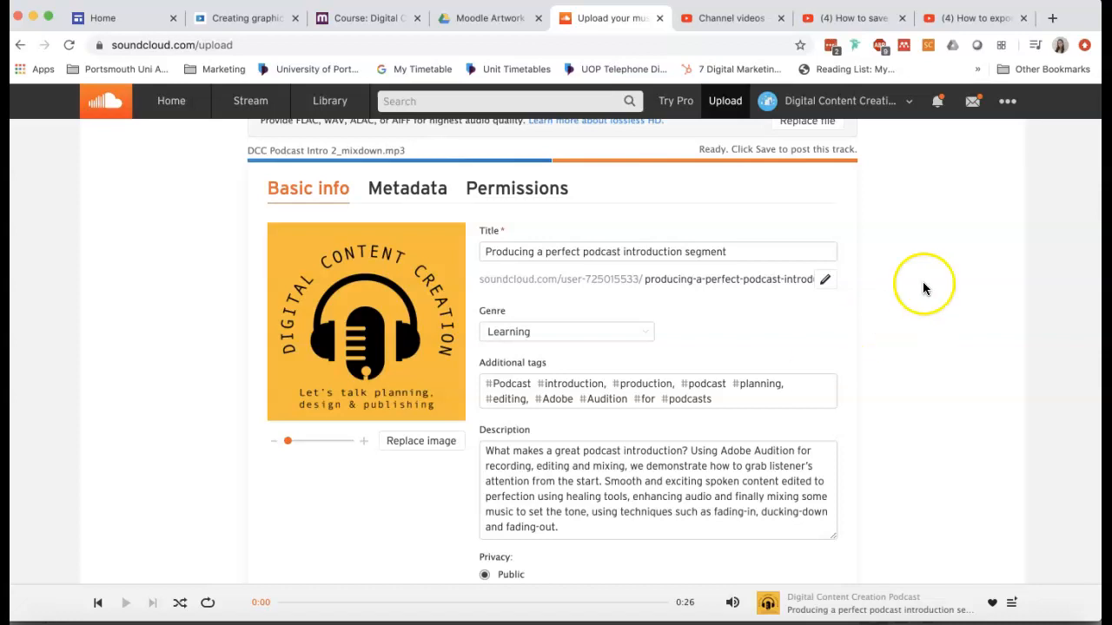
Save the completed track details to publish the podcast episode.
scroll(938, 282, down, 2)
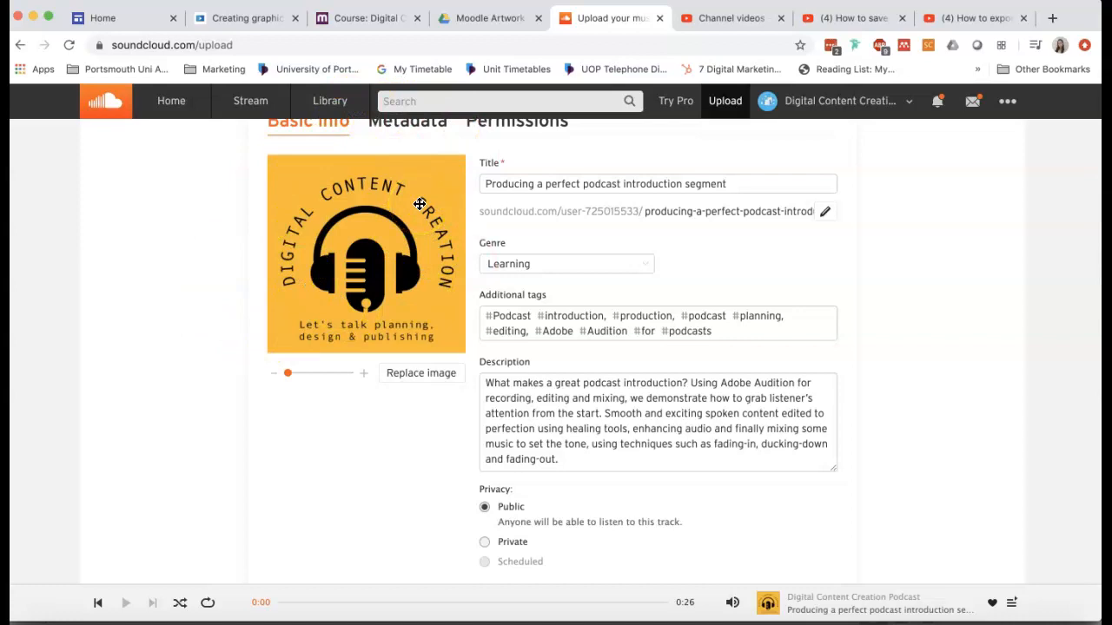
scroll(609, 373, down, 3)
click(814, 513)
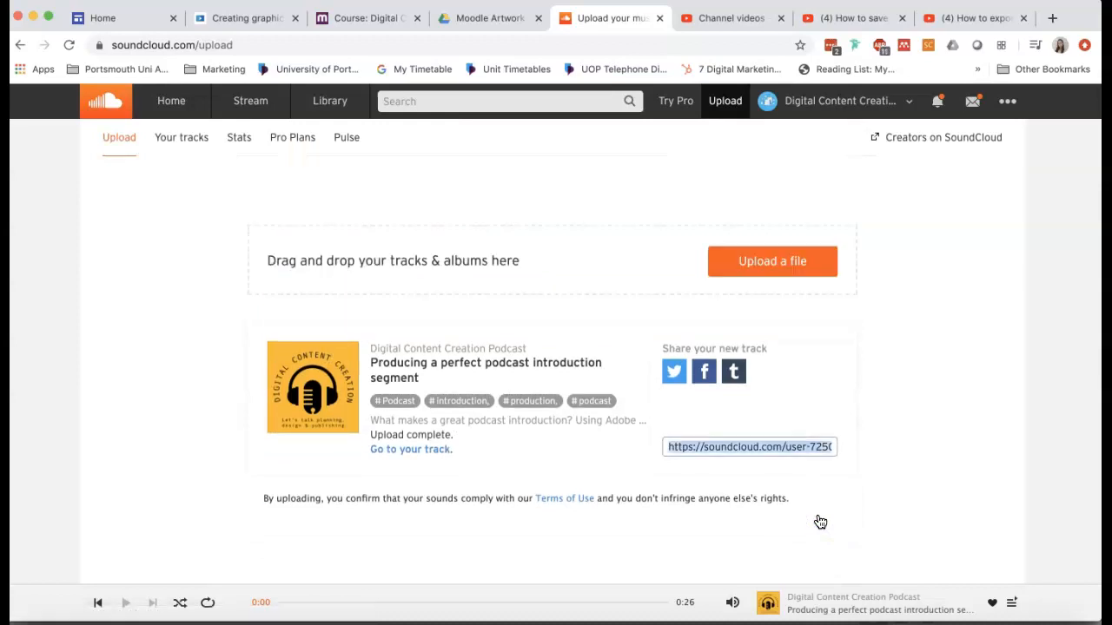
Open the podcast's profile page and play the newly uploaded track under Recent.
click(768, 103)
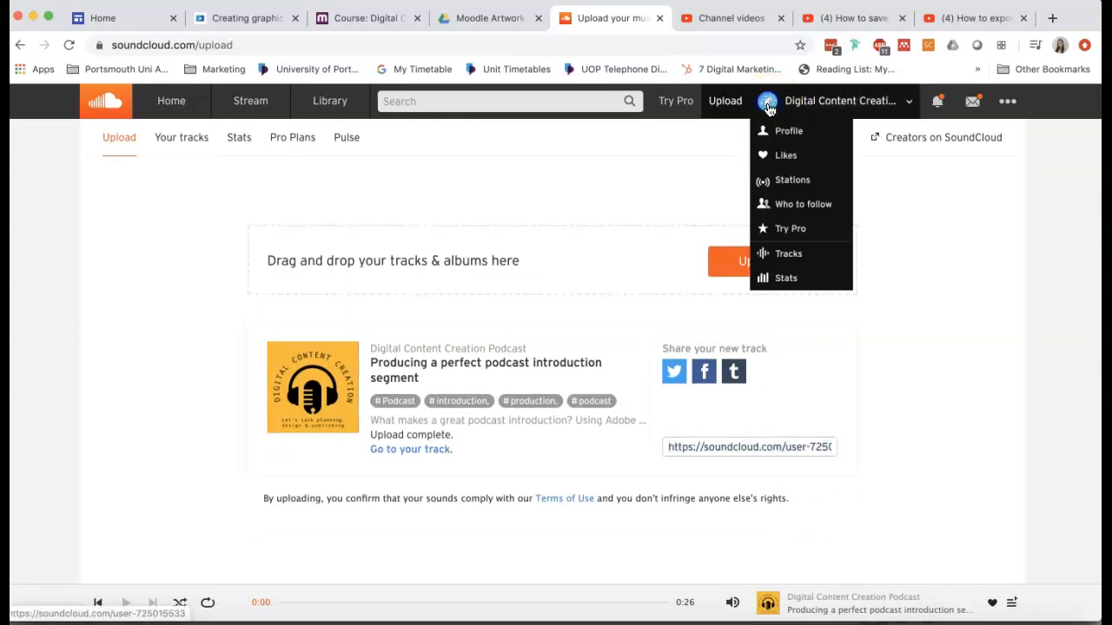
click(788, 131)
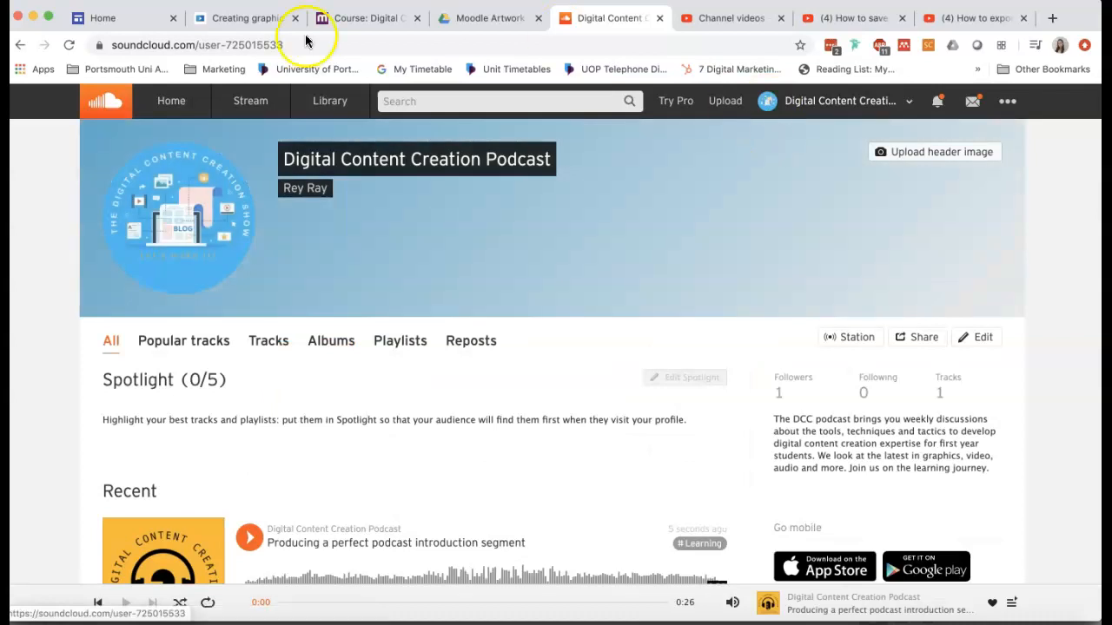
scroll(507, 224, down, 3)
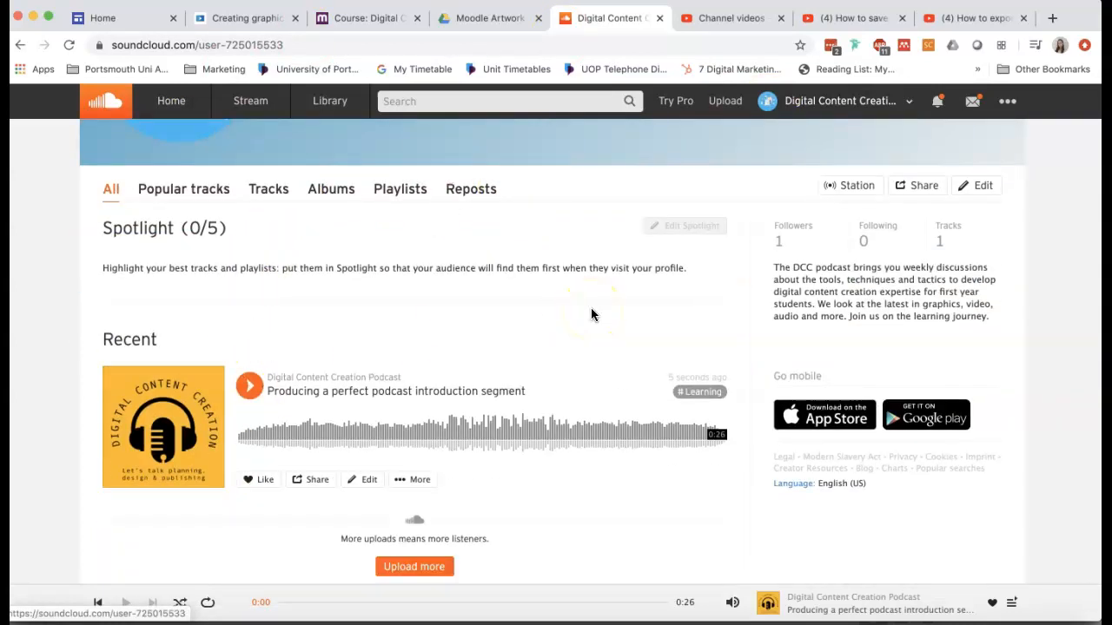
click(248, 387)
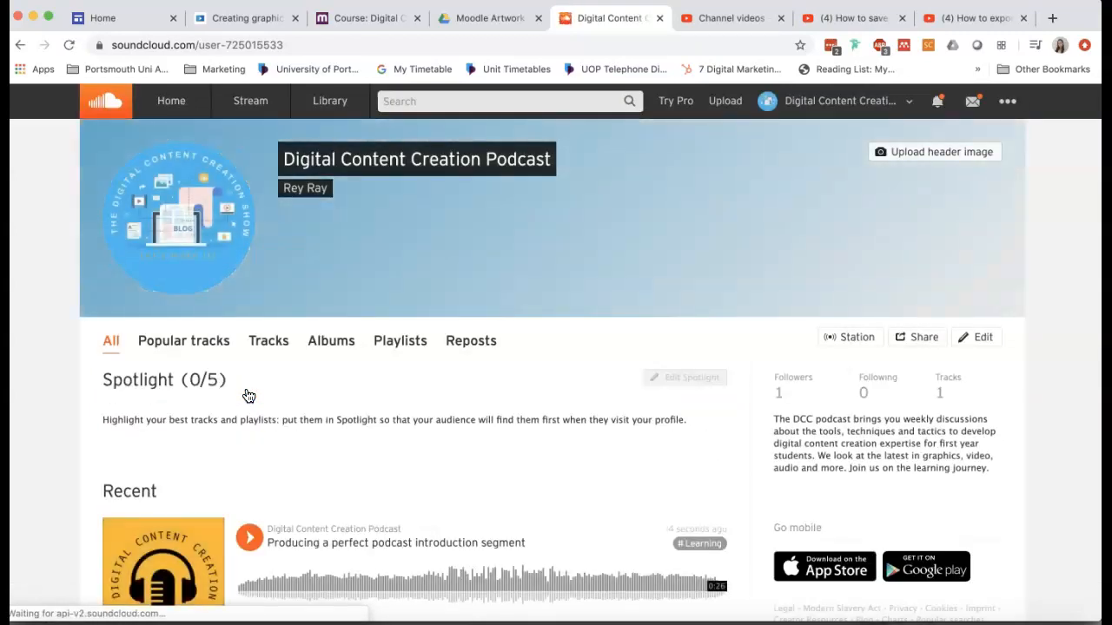
Play the newly uploaded track under Recent and copy its link from the track's share options.
scroll(248, 396, down, 3)
click(249, 395)
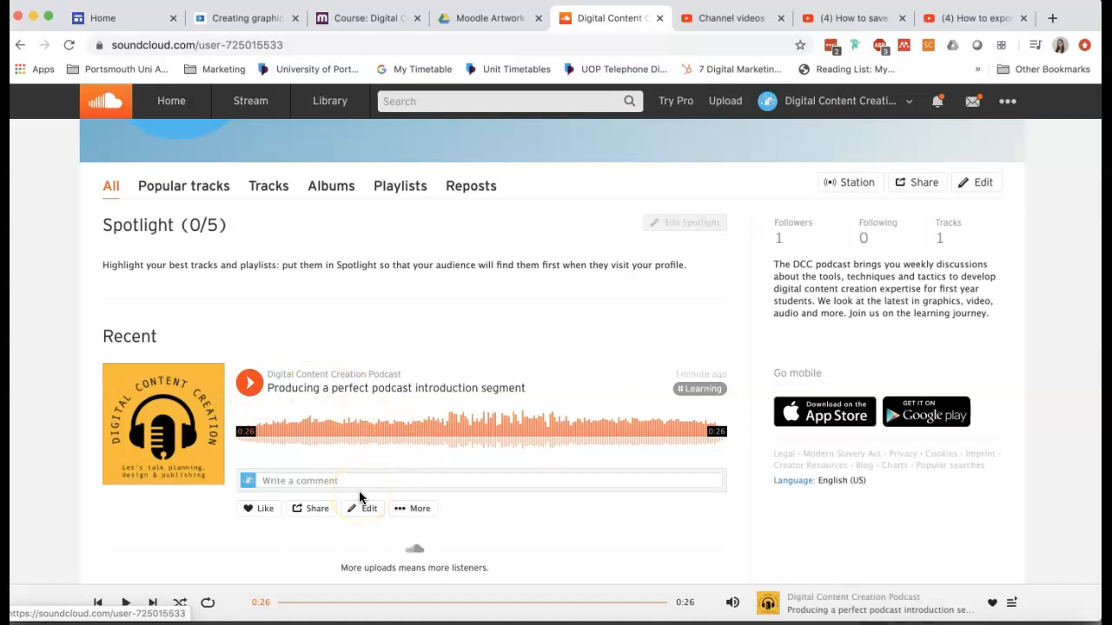
click(318, 509)
click(473, 438)
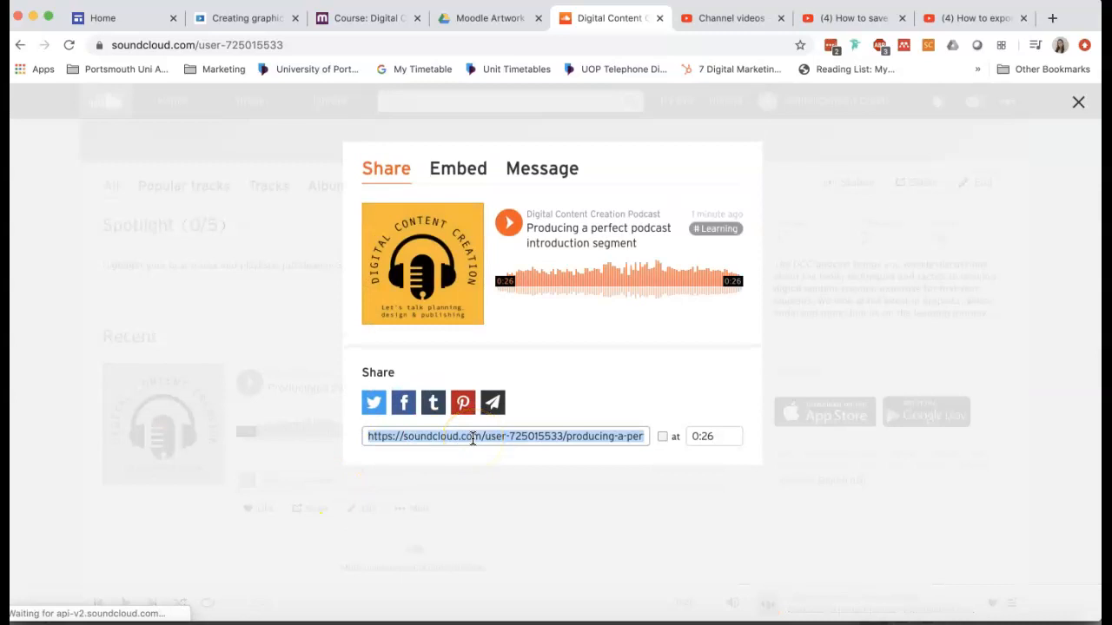
click(486, 495)
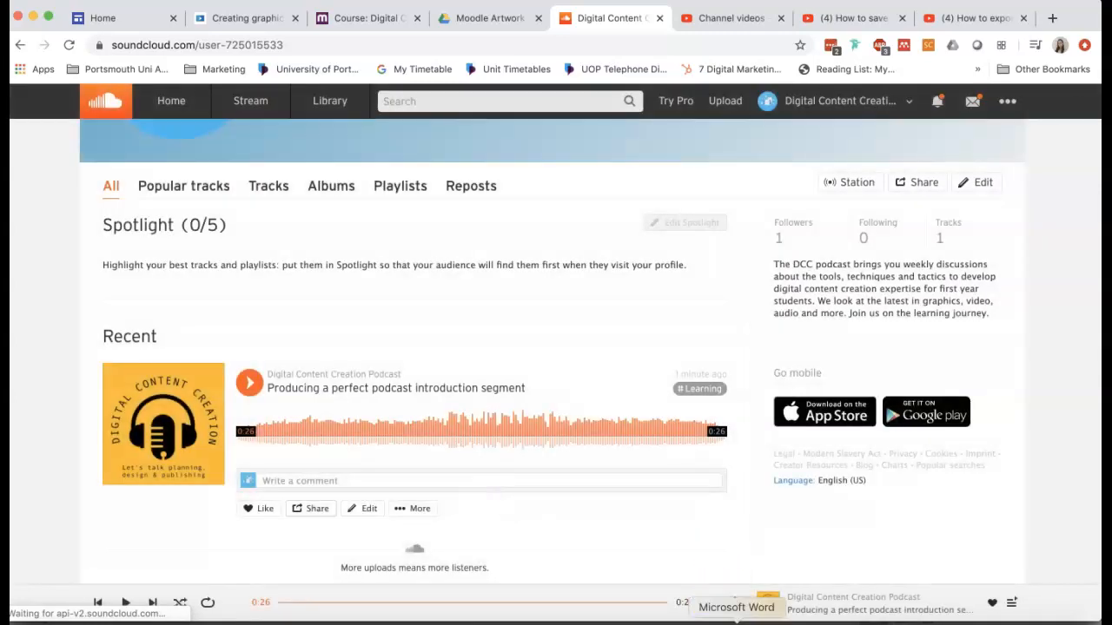
Switch to the podcast report in Microsoft Word and fill in the student number on its first page.
click(736, 619)
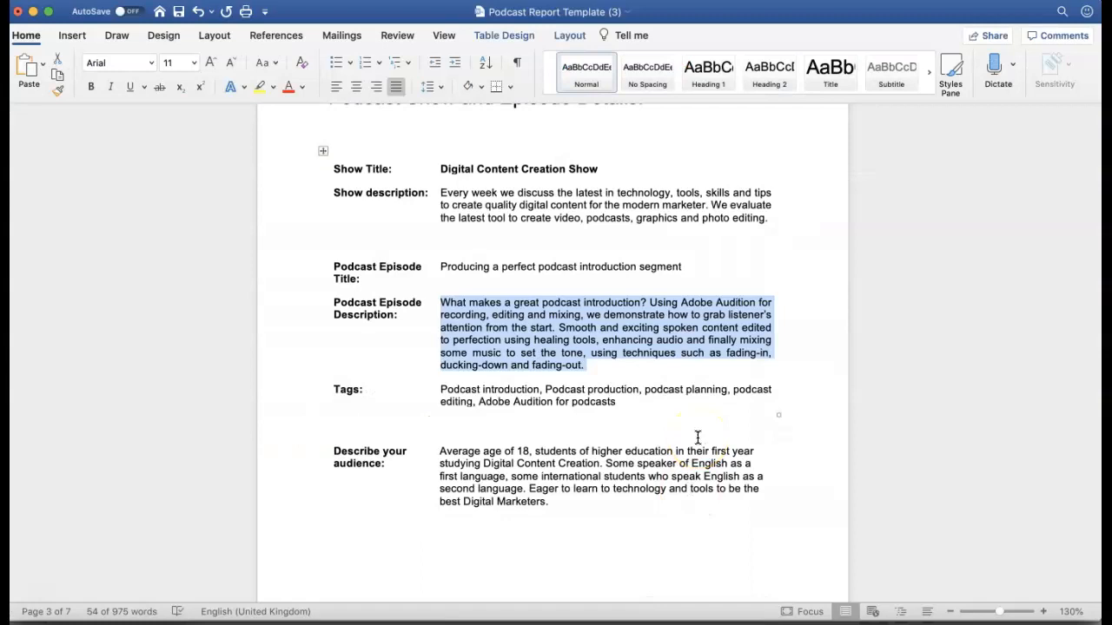
scroll(727, 291, up, 20)
scroll(726, 314, down, 5)
click(510, 247)
text(UO)
key(BackSpace)
text(P12345)
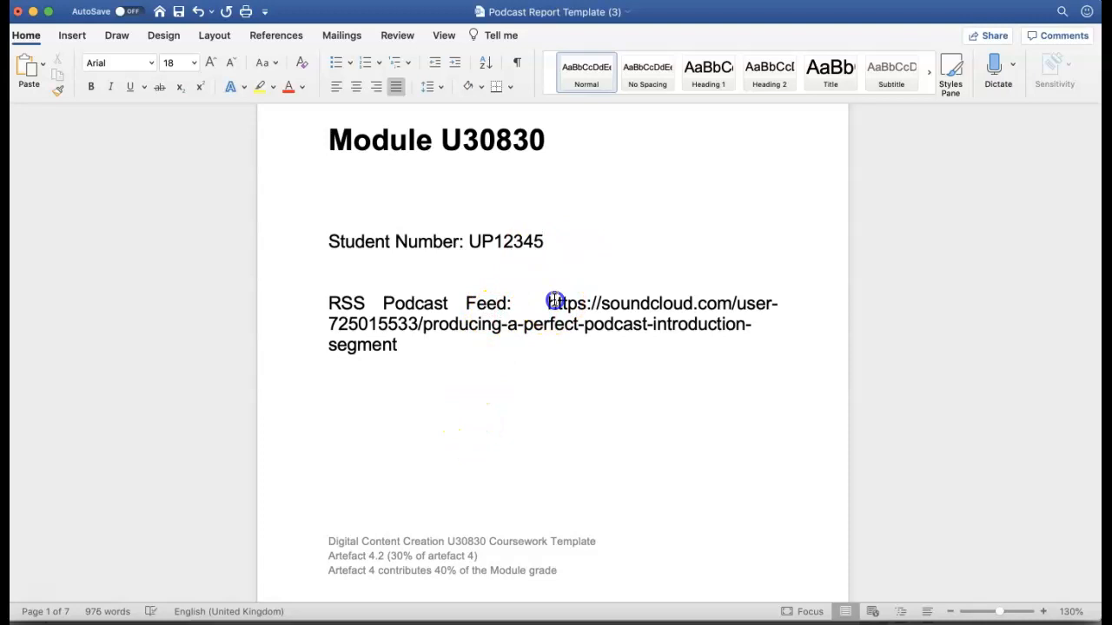
Cut and re-paste the SoundCloud track link after "RSS Podcast Feed:" and left-align that paragraph.
drag(547, 302, 587, 343)
key(super+x)
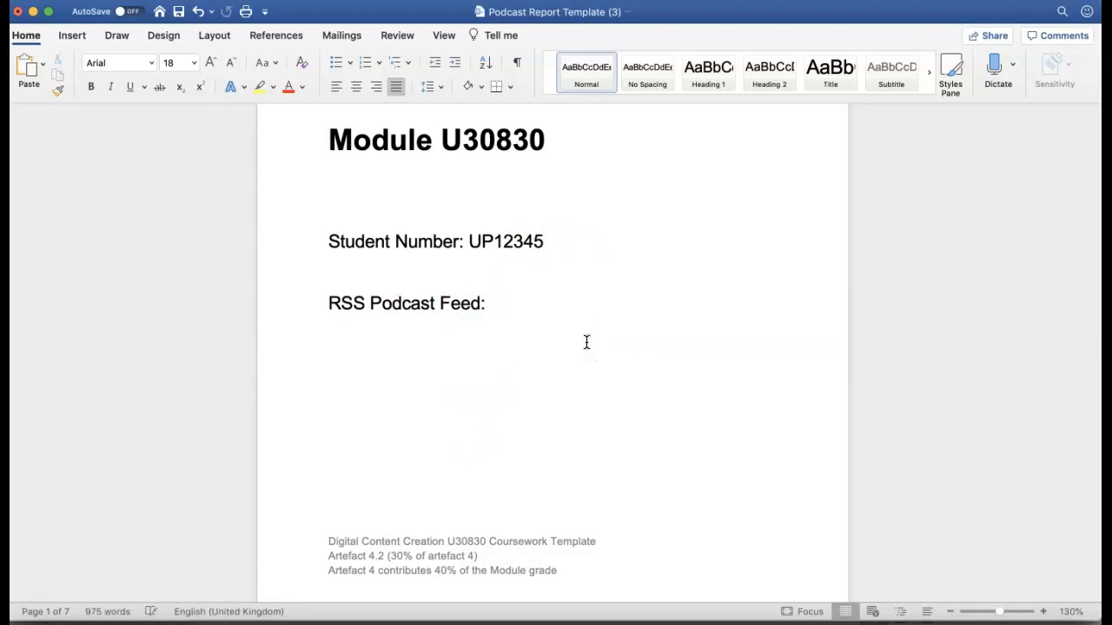
key(super+v)
drag(427, 353, 318, 302)
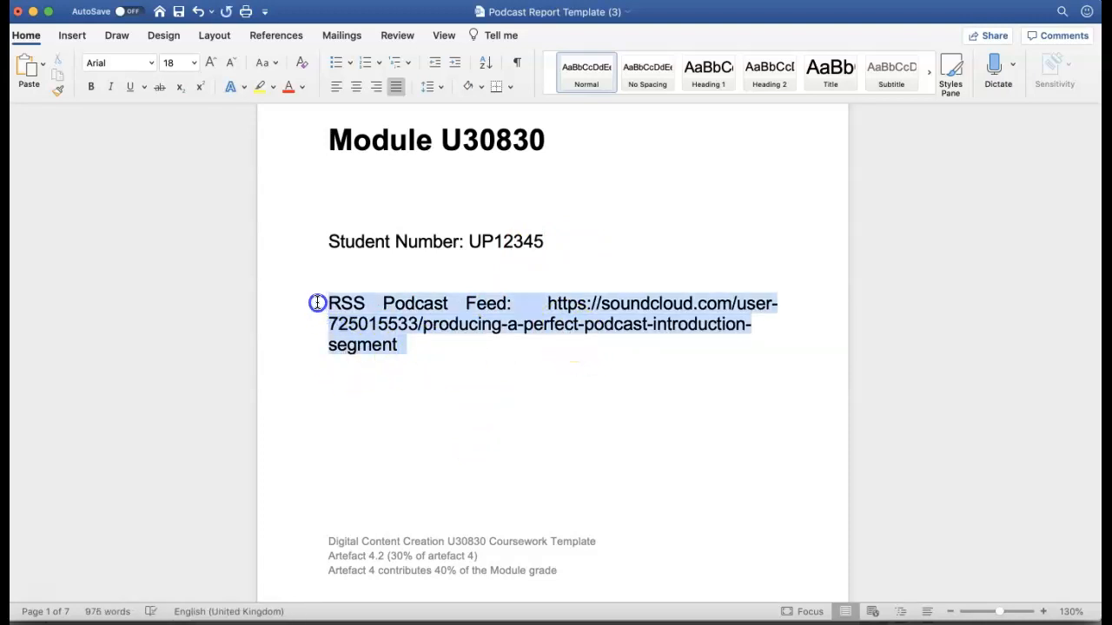
click(336, 87)
click(504, 444)
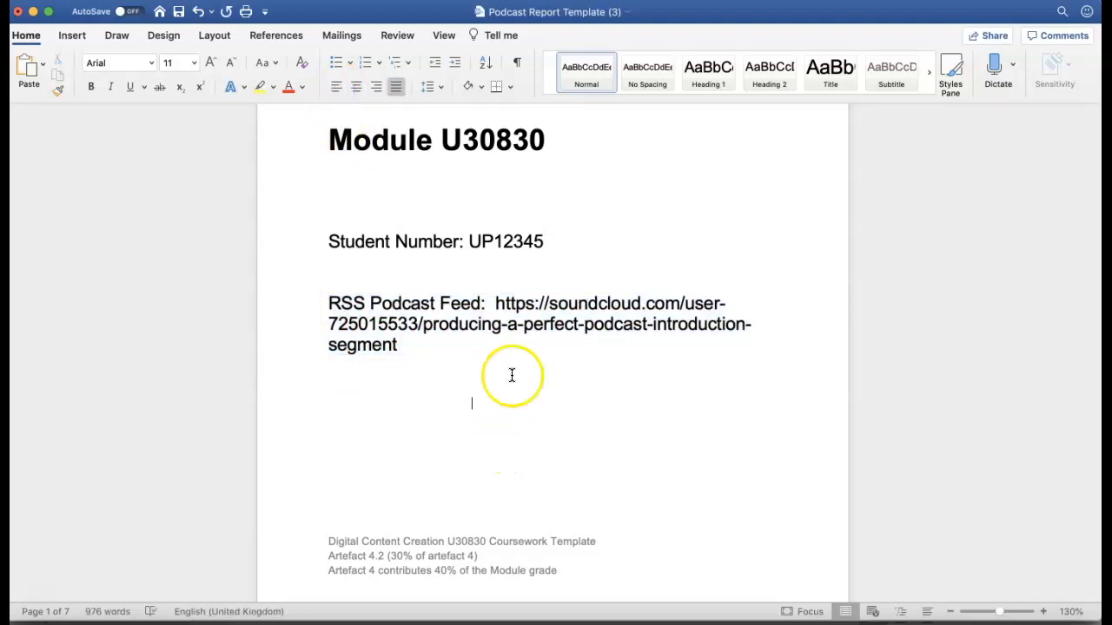
click(496, 306)
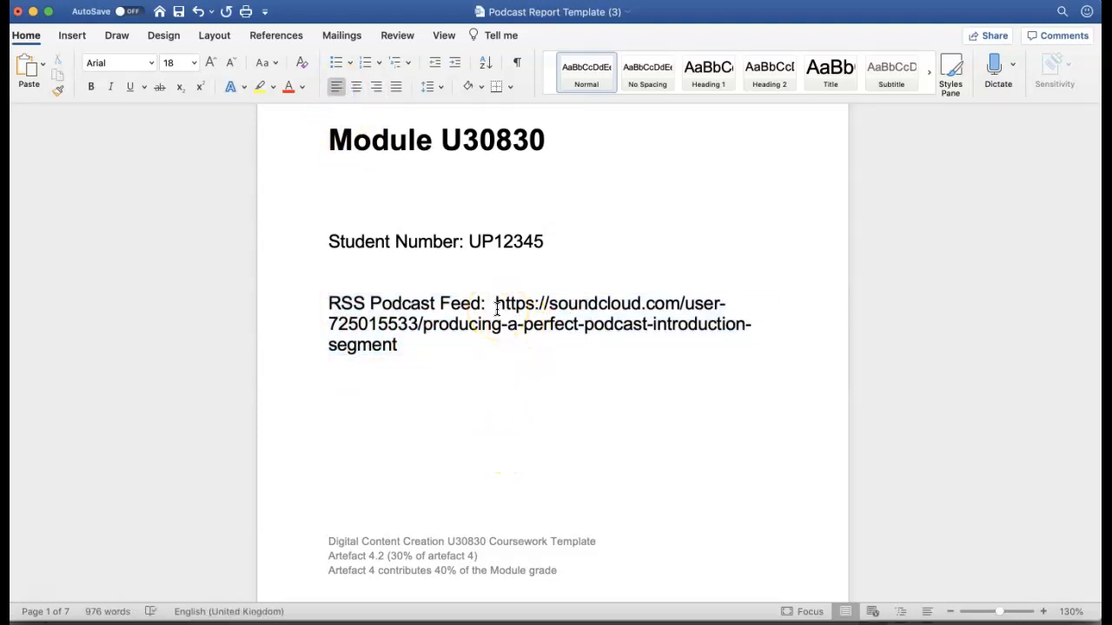